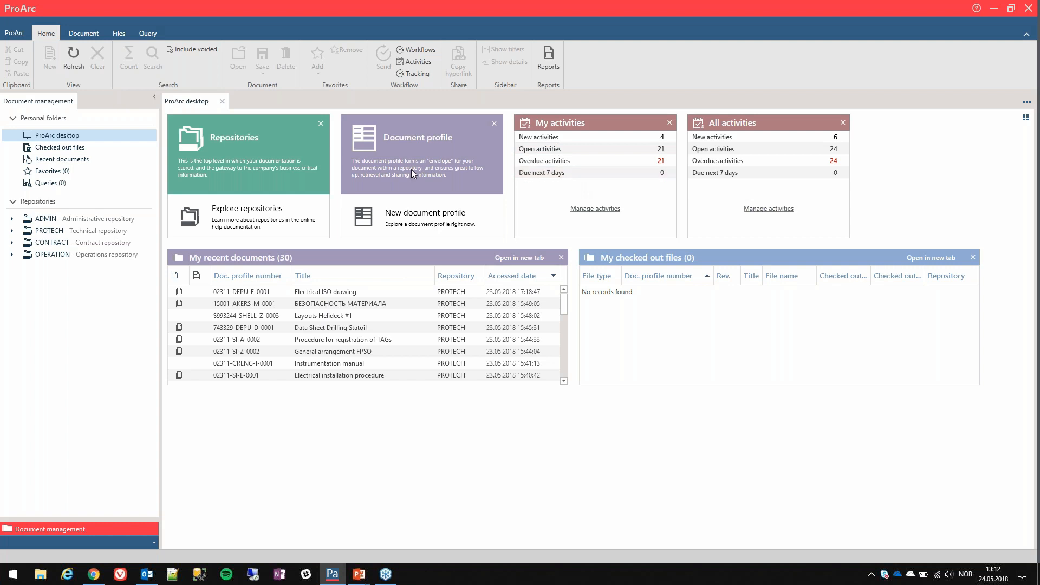
Examine the profile forms of the PROTECH and CONTRACT repositories and the project number options available in PROTECH.
{"action": "left_click", "coordinate": [39, 231]}
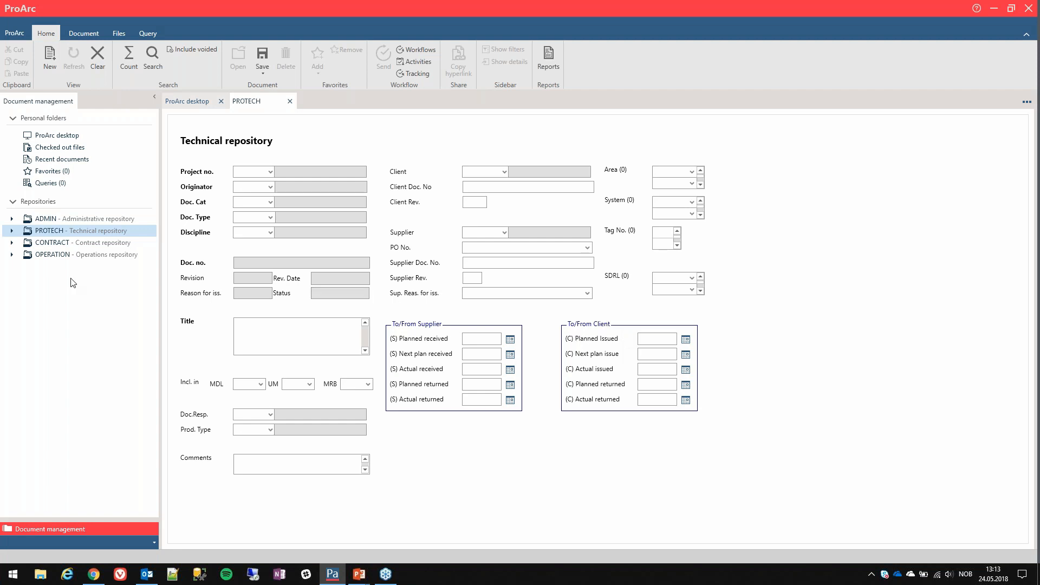
{"action": "left_click", "coordinate": [52, 243]}
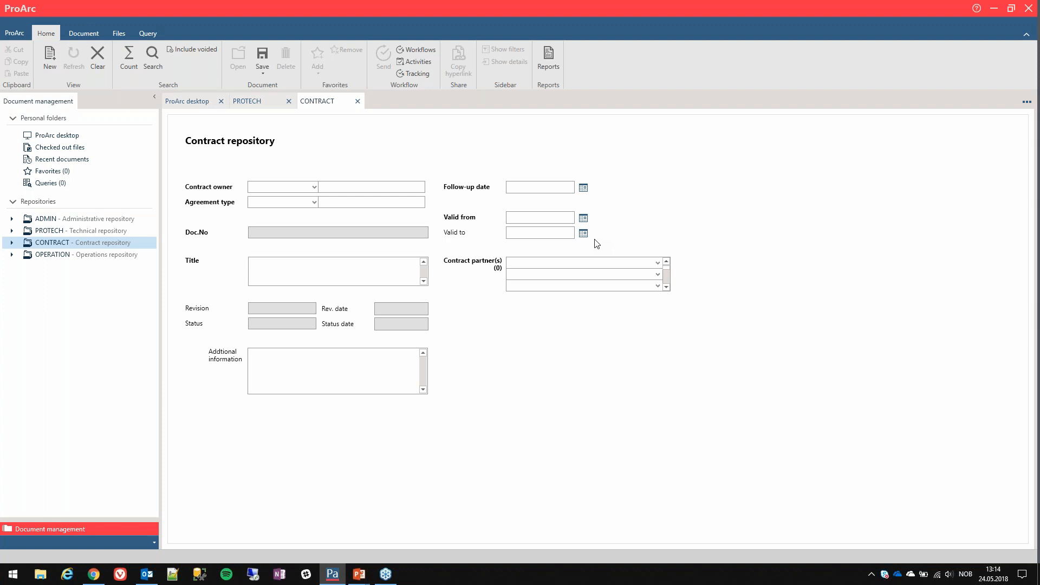
{"action": "left_click", "coordinate": [58, 232]}
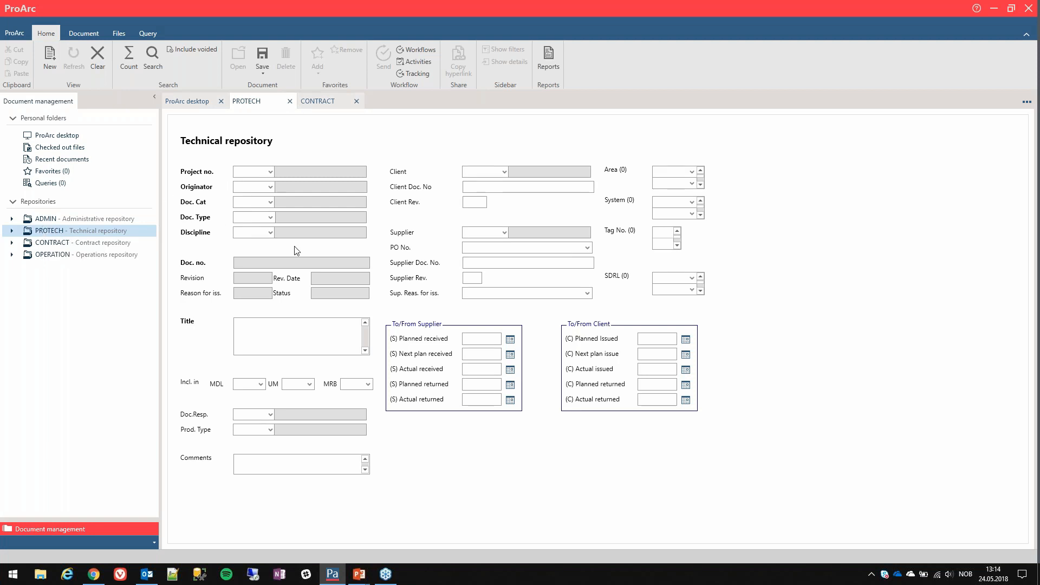
{"action": "left_click", "coordinate": [270, 173]}
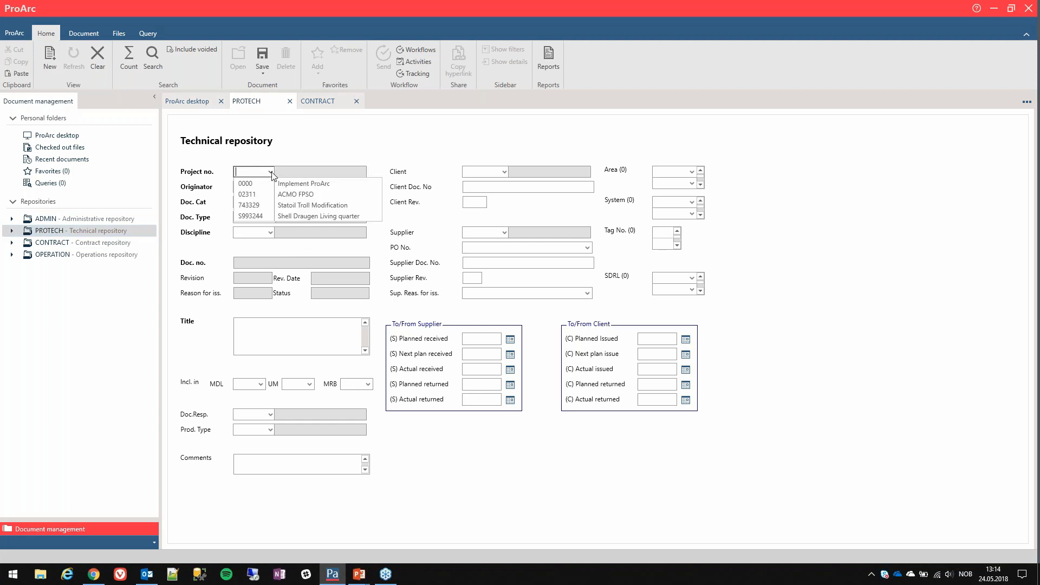
{"action": "left_click", "coordinate": [270, 173]}
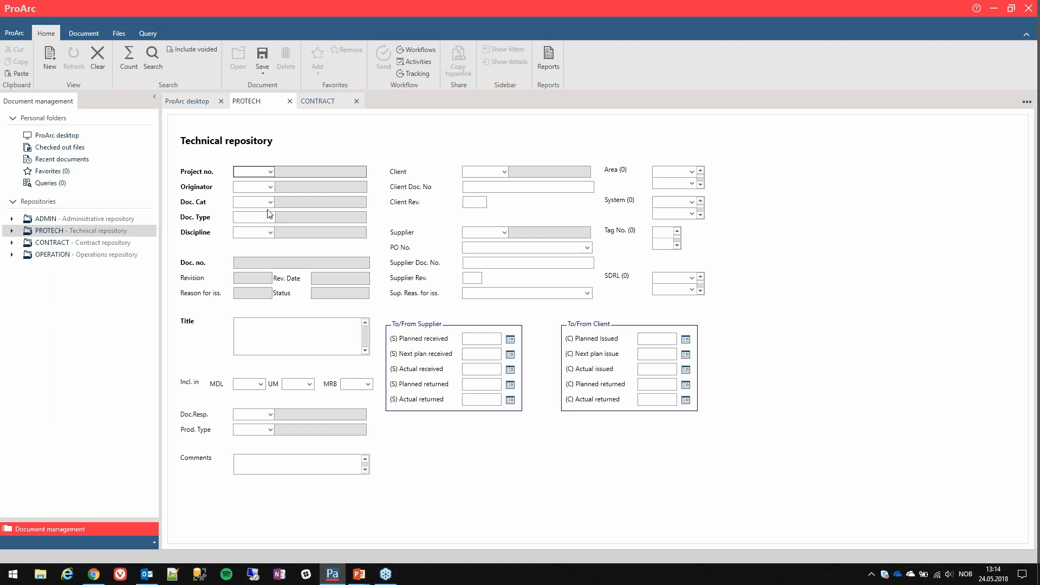
Open the MDL document list of project 02311 - ACMO FPSO under Project MDL in the PROTECH repository.
{"action": "left_click", "coordinate": [11, 231]}
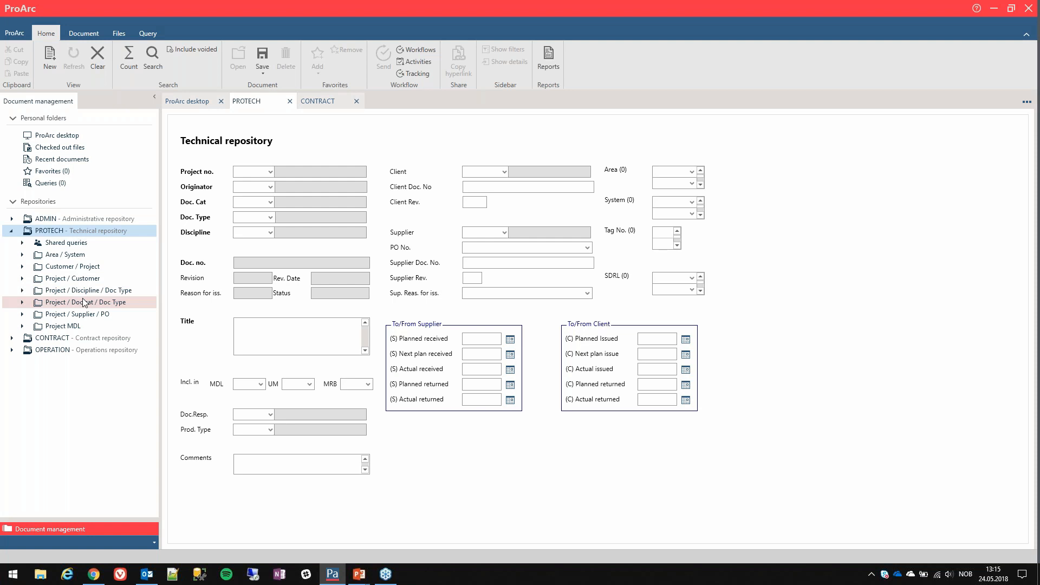
{"action": "left_click", "coordinate": [22, 326]}
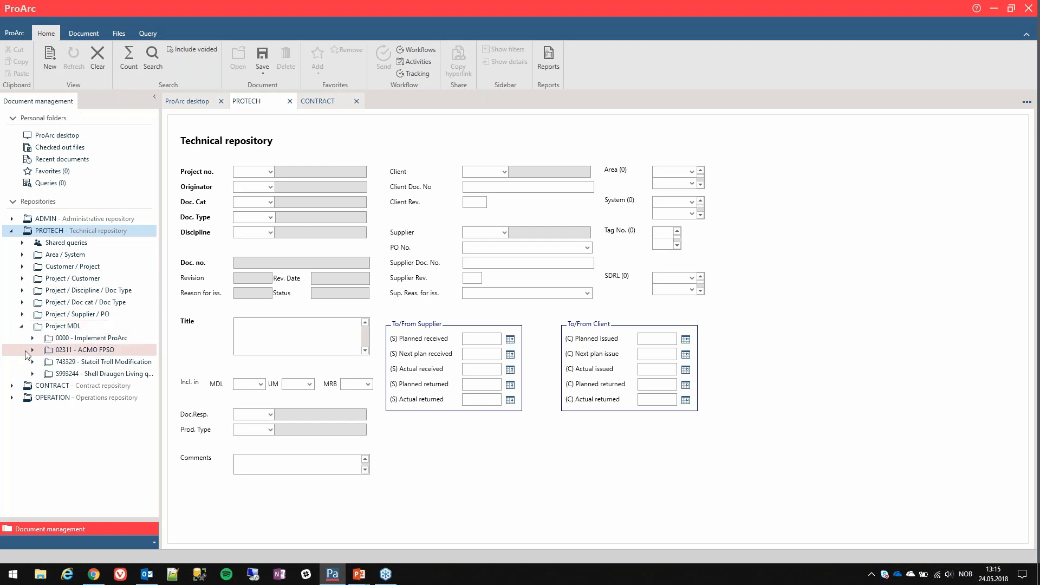
{"action": "left_click", "coordinate": [32, 350]}
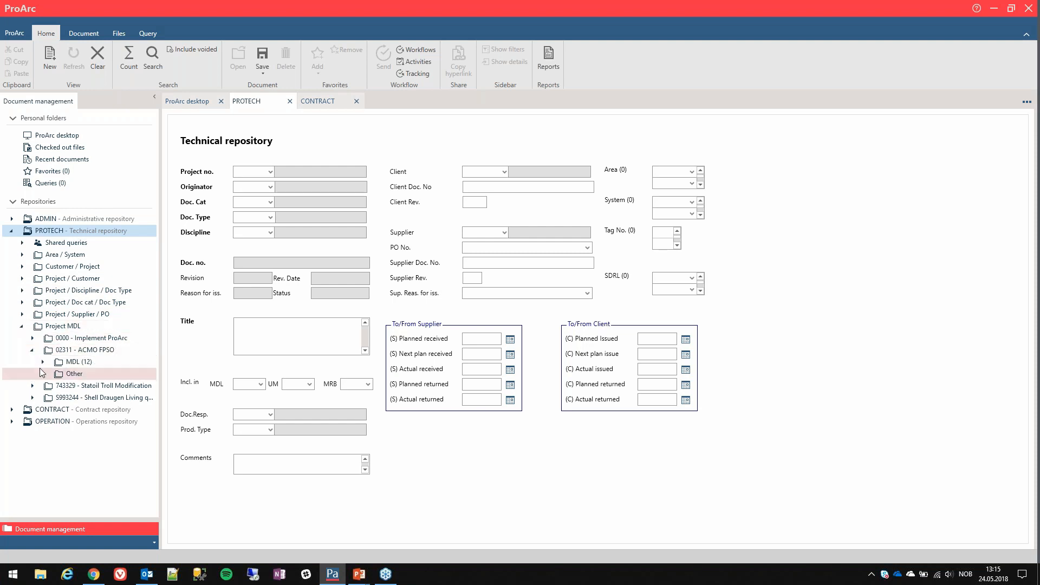
{"action": "left_click", "coordinate": [78, 361]}
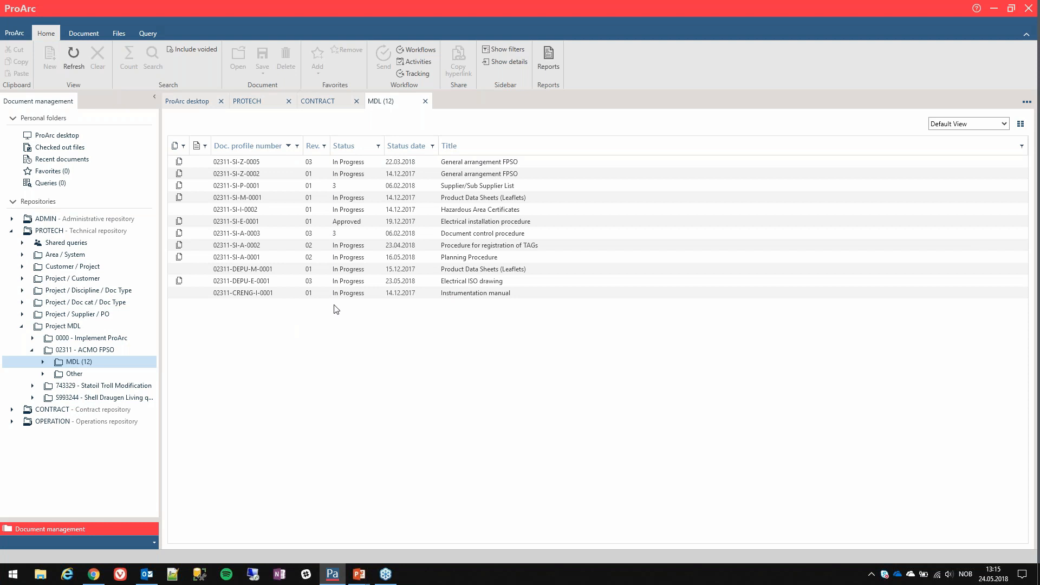
Apply the shared list view "2 - MDL Client data" to the MDL list and select all its documents.
{"action": "left_click", "coordinate": [1005, 125]}
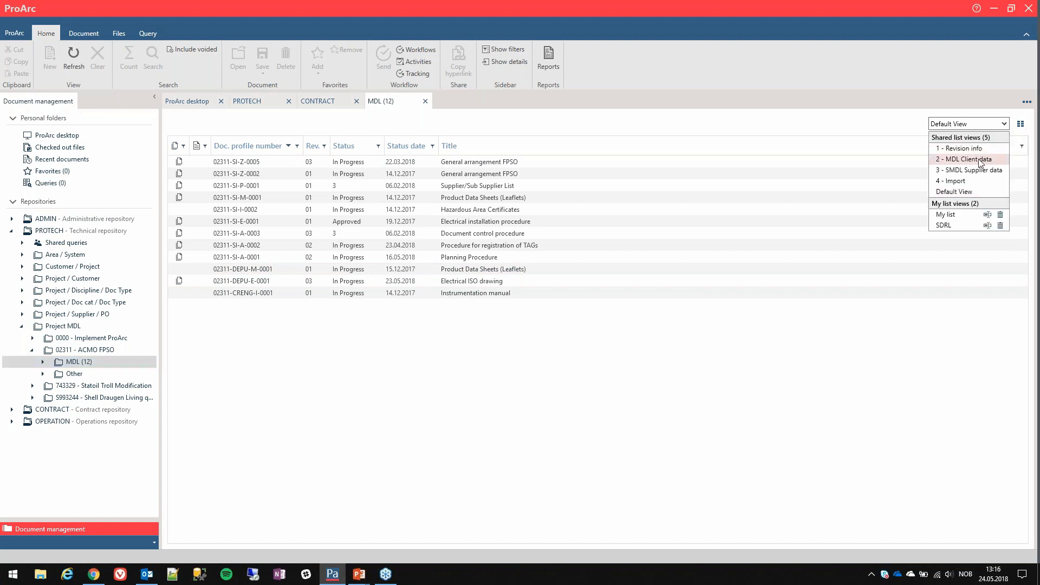
{"action": "left_click", "coordinate": [981, 160]}
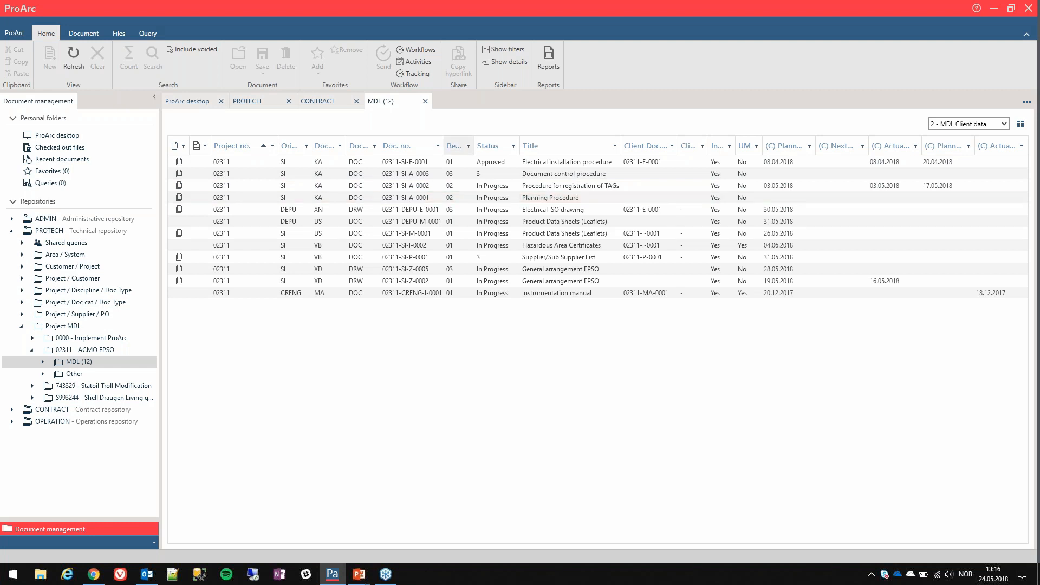
{"action": "left_click", "coordinate": [417, 185]}
{"action": "key", "text": "ctrl+a"}
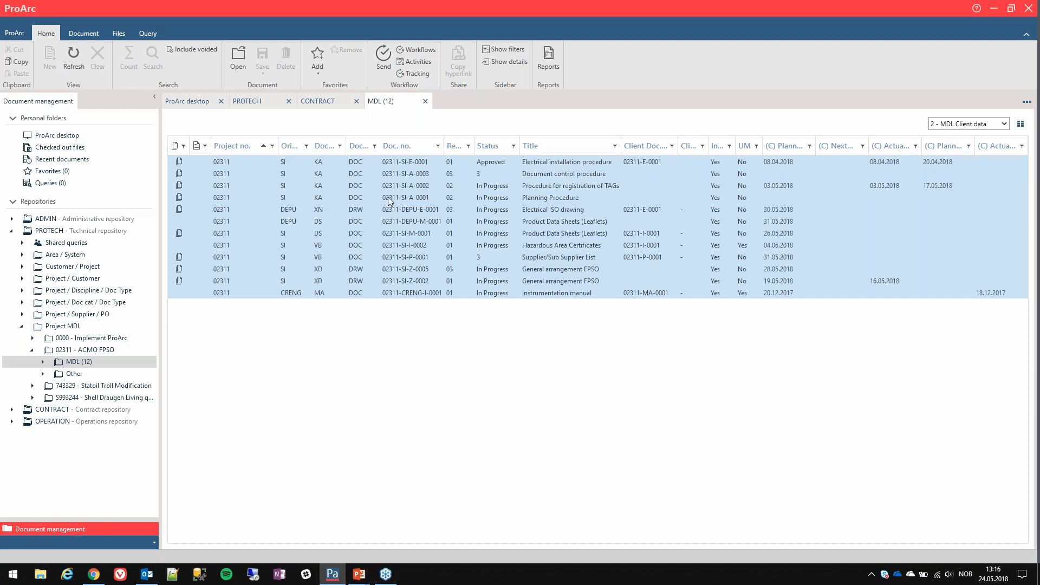
Open document 02311-DEPU-E-0001 and examine its full profile, including the supplier planned received and client planned issued dates.
{"action": "double_click", "coordinate": [234, 210]}
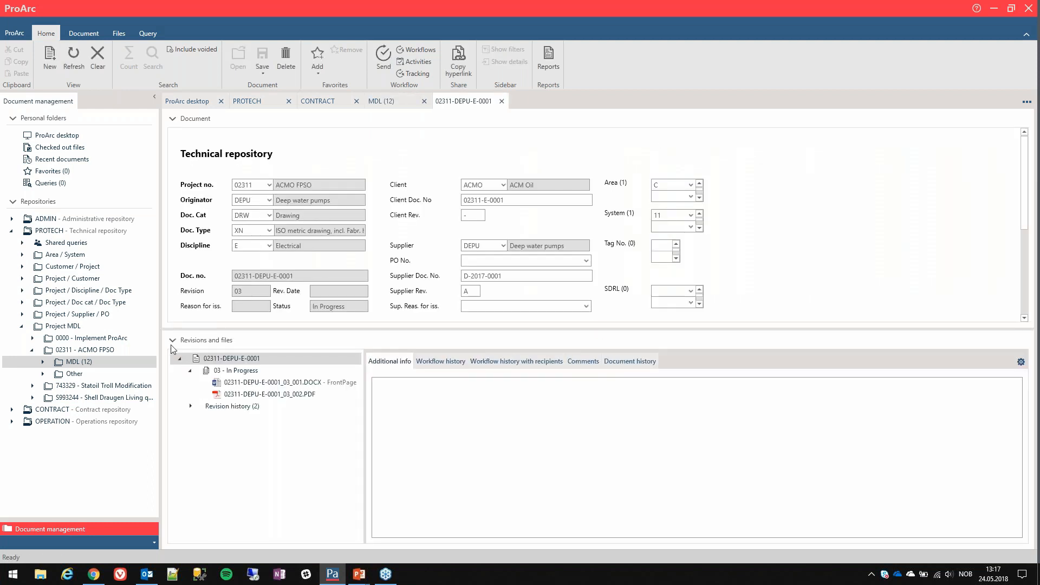
{"action": "left_click", "coordinate": [173, 340]}
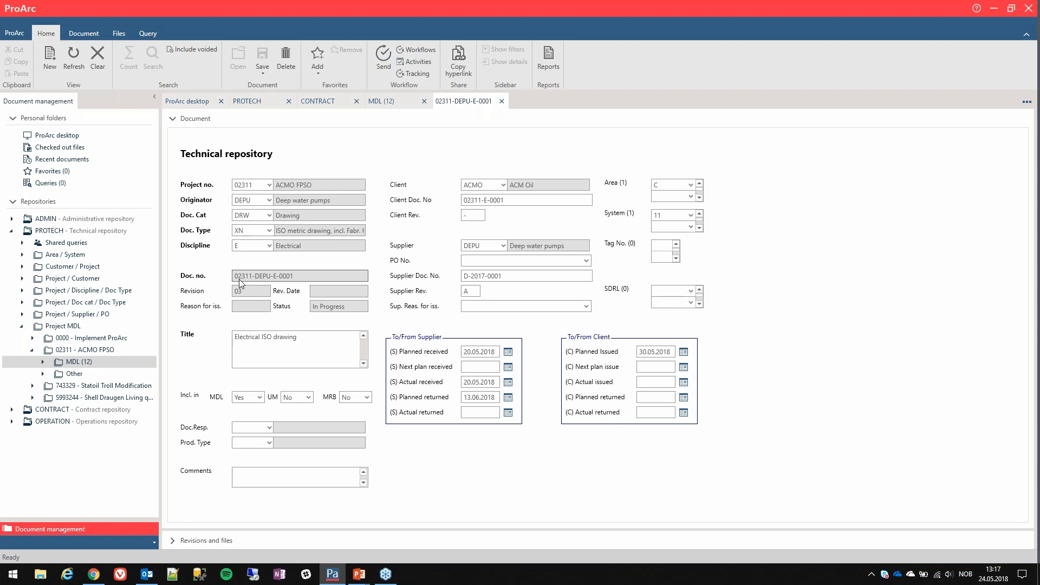
{"action": "left_click", "coordinate": [482, 352]}
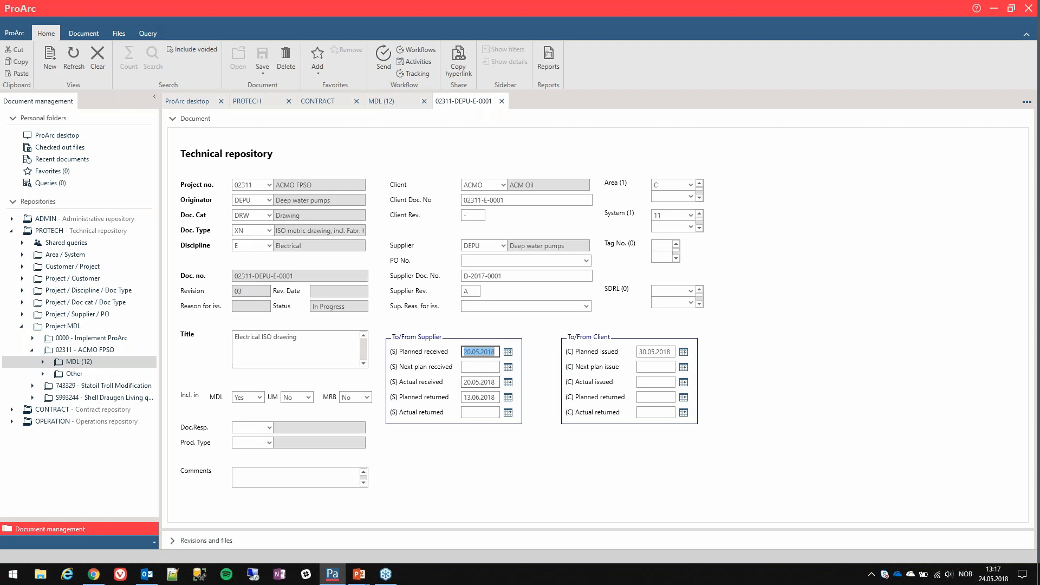
{"action": "left_click", "coordinate": [654, 352]}
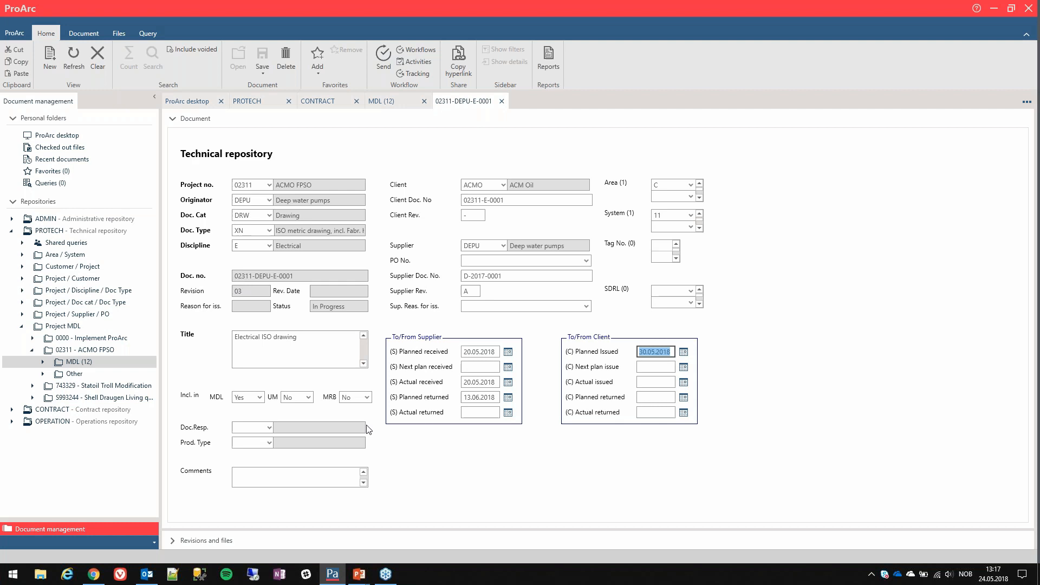
Show the document's revisions and files, and inspect the files of revisions 02 and 01 in its revision history.
{"action": "left_click", "coordinate": [173, 541]}
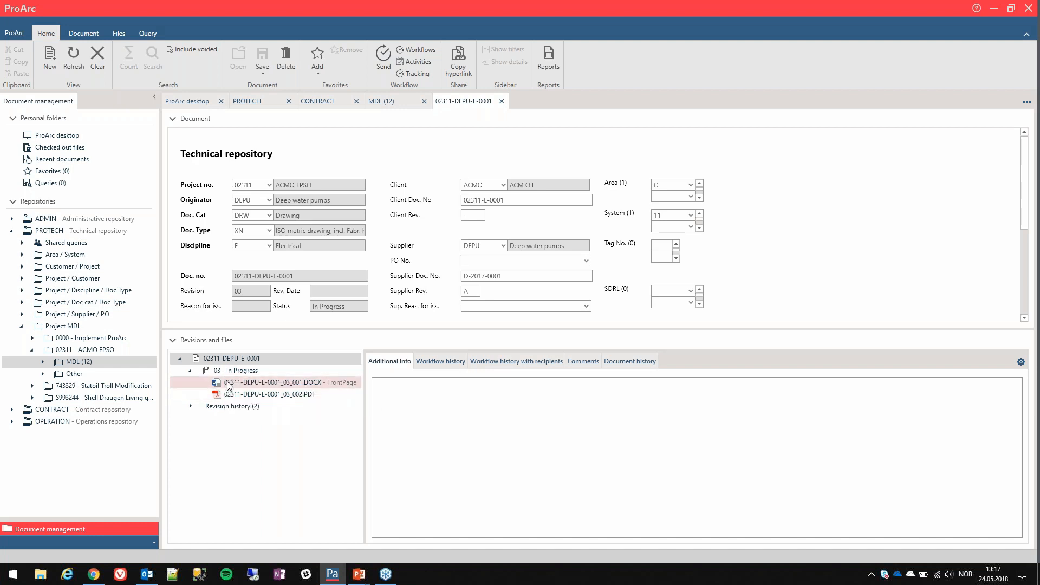
{"action": "left_click", "coordinate": [191, 407]}
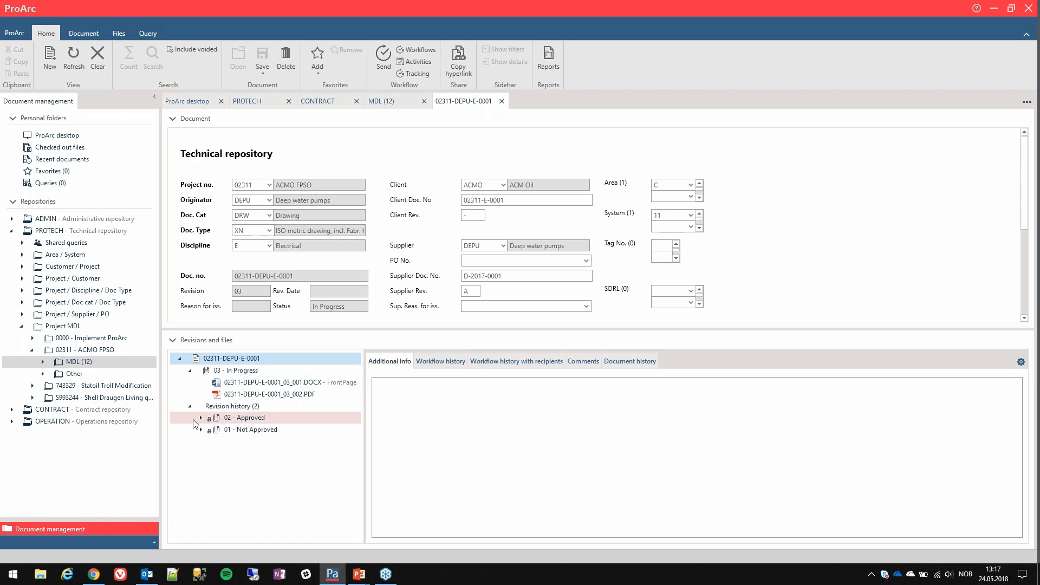
{"action": "left_click", "coordinate": [201, 418]}
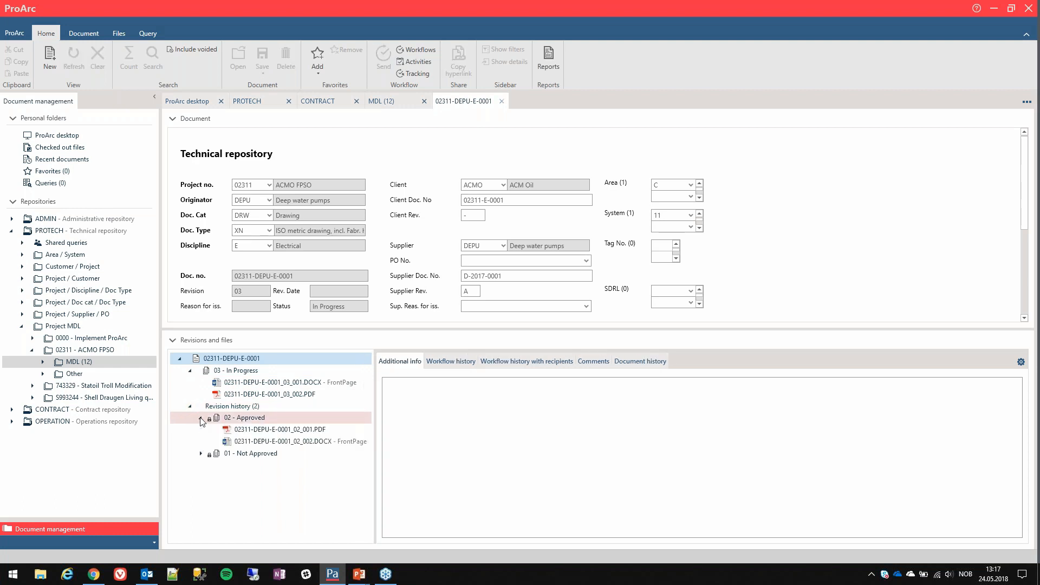
{"action": "left_click", "coordinate": [200, 453]}
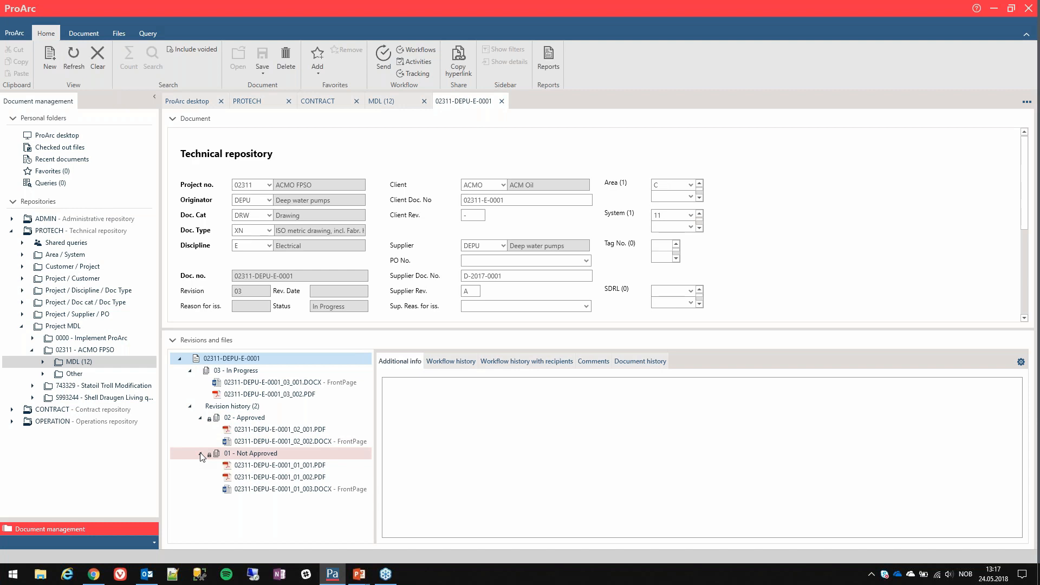
{"action": "left_click", "coordinate": [200, 453]}
{"action": "left_click", "coordinate": [201, 418]}
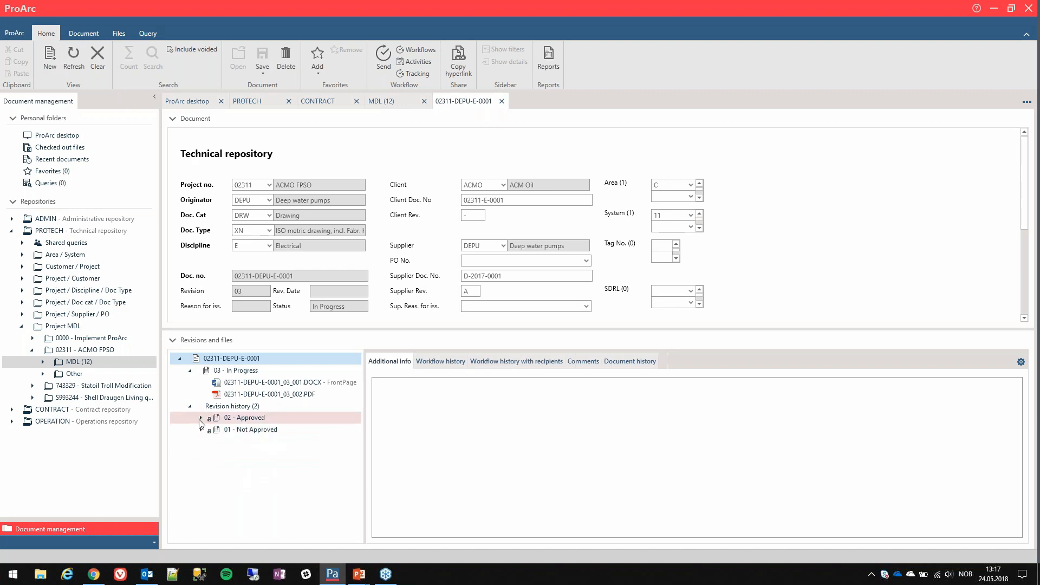
{"action": "mouse_move", "coordinate": [212, 437]}
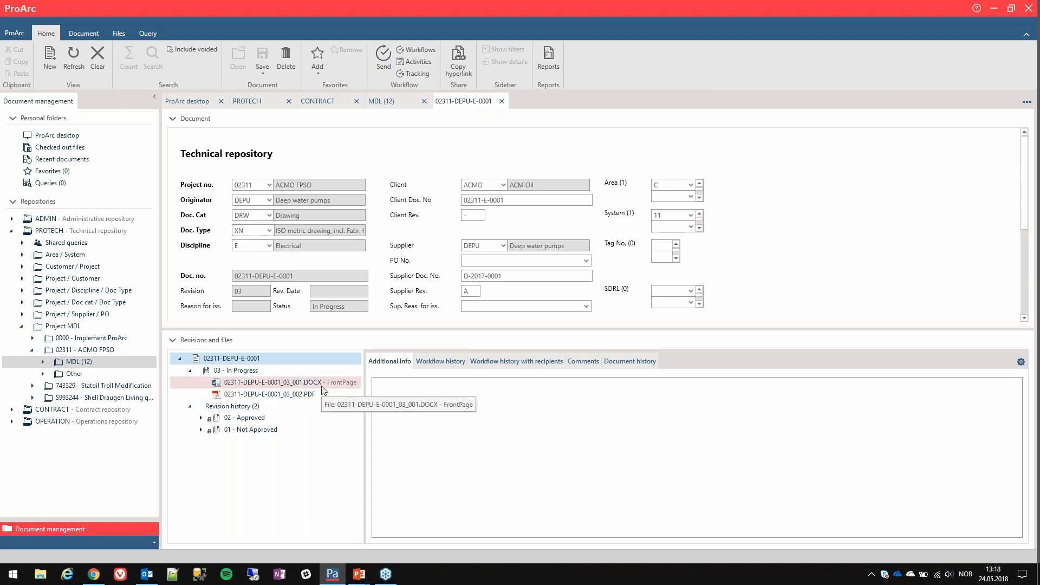
Begin a new workflow for the document and check the class and type choices, keeping Internal and E - IDC.
{"action": "left_click", "coordinate": [383, 53]}
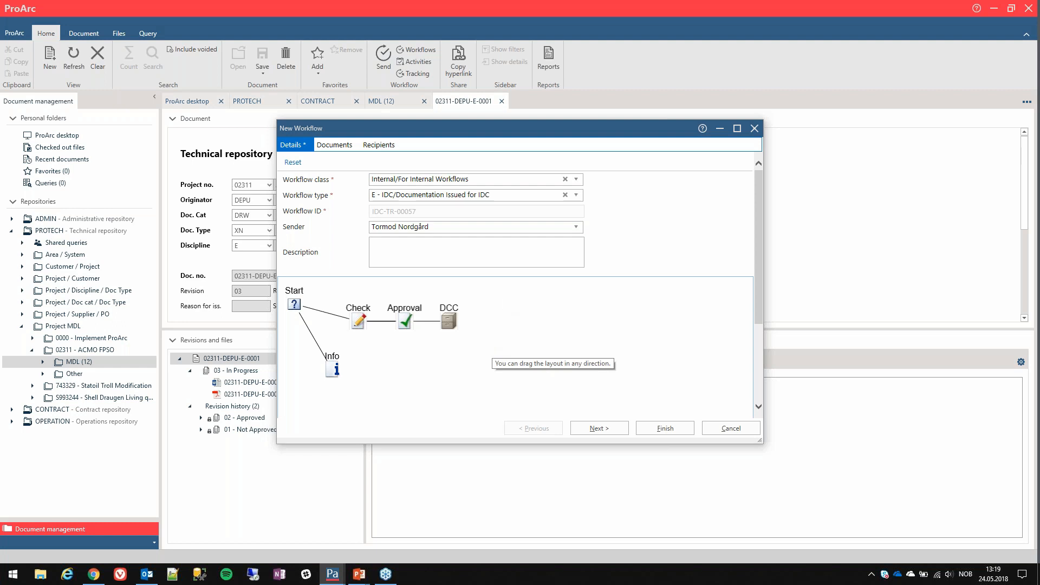
{"action": "left_click", "coordinate": [576, 180]}
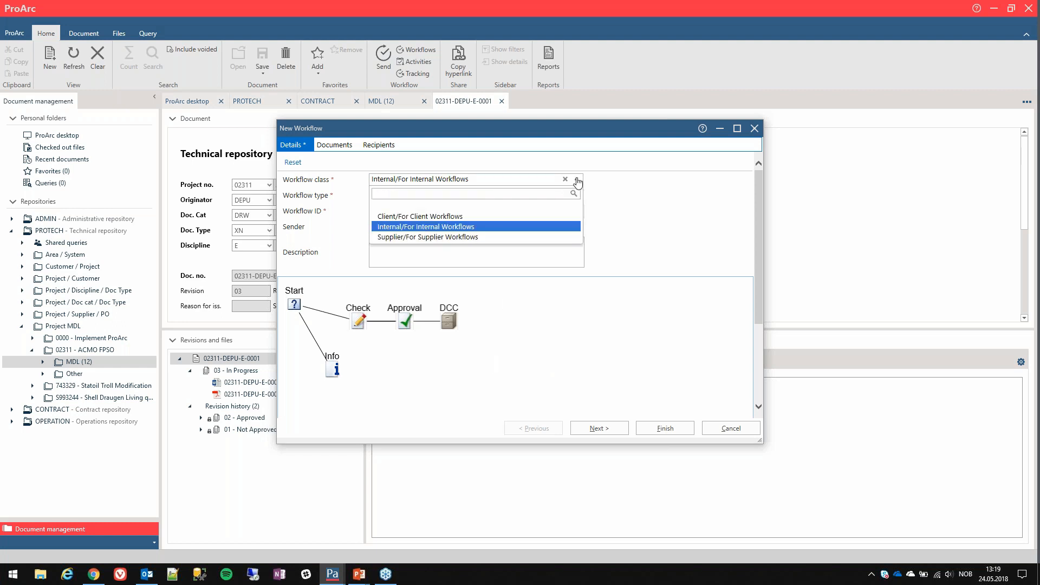
{"action": "left_click", "coordinate": [576, 182]}
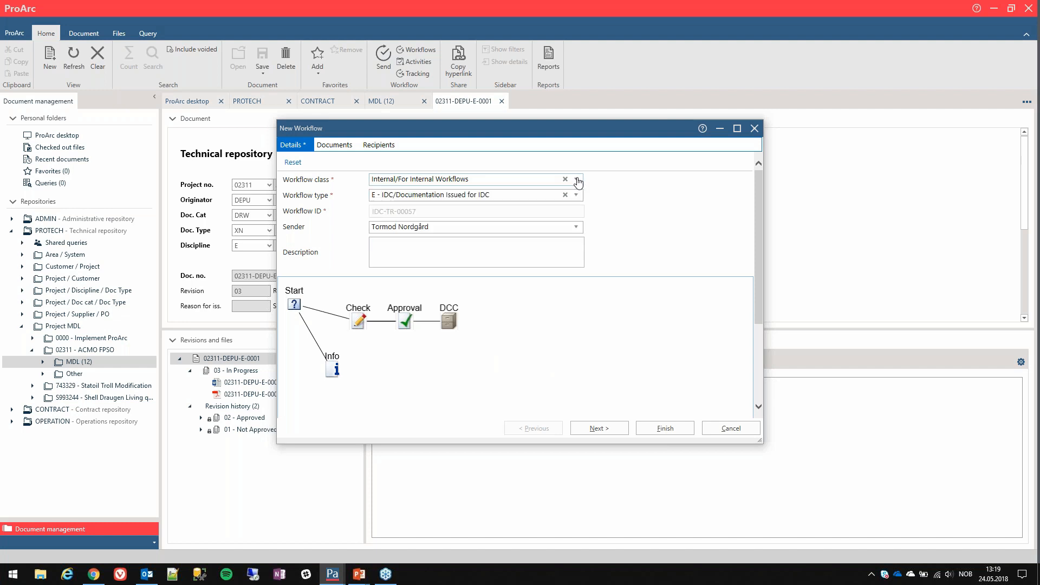
{"action": "left_click", "coordinate": [577, 196]}
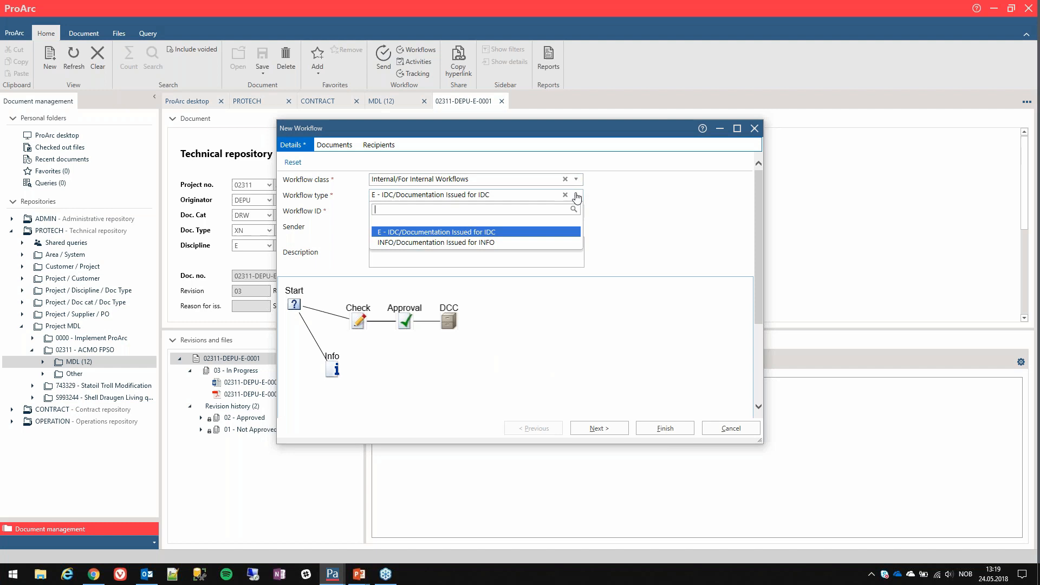
{"action": "left_click", "coordinate": [577, 196]}
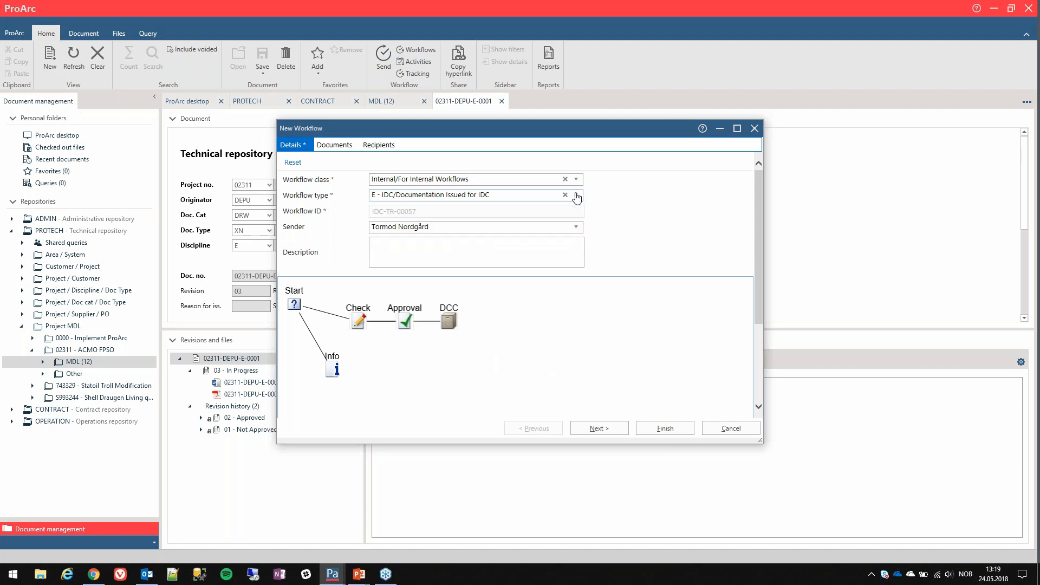
Accept the listed document and default recipients, create the workflow and start it immediately.
{"action": "left_click", "coordinate": [596, 428]}
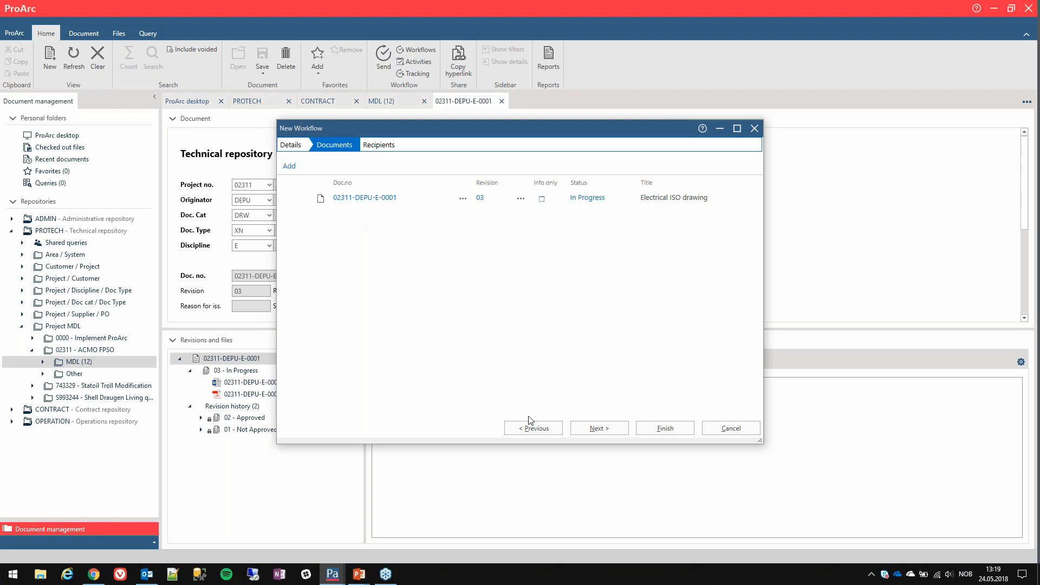
{"action": "left_click", "coordinate": [586, 430]}
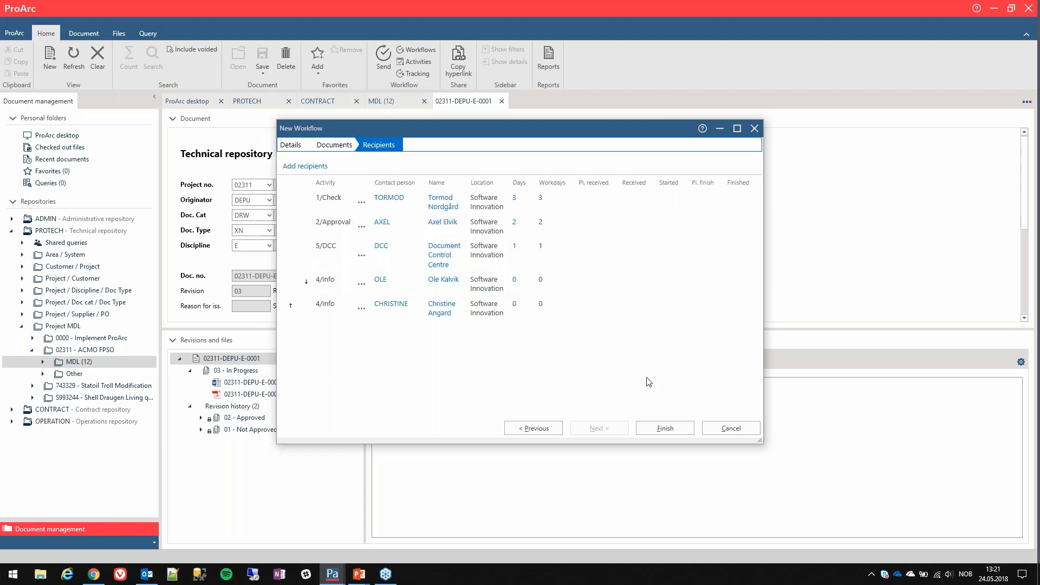
{"action": "left_click", "coordinate": [664, 429]}
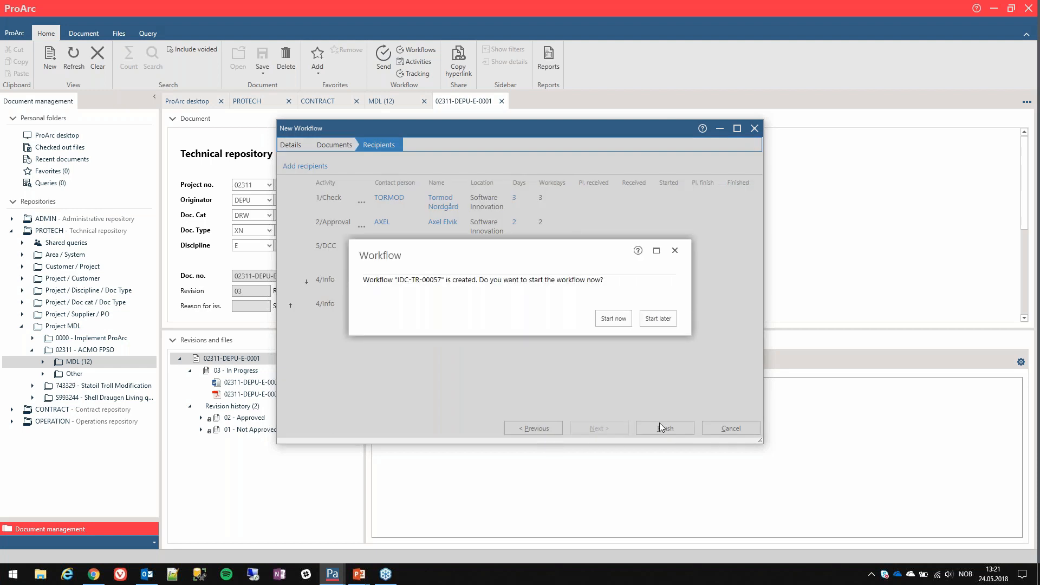
{"action": "left_click", "coordinate": [611, 319]}
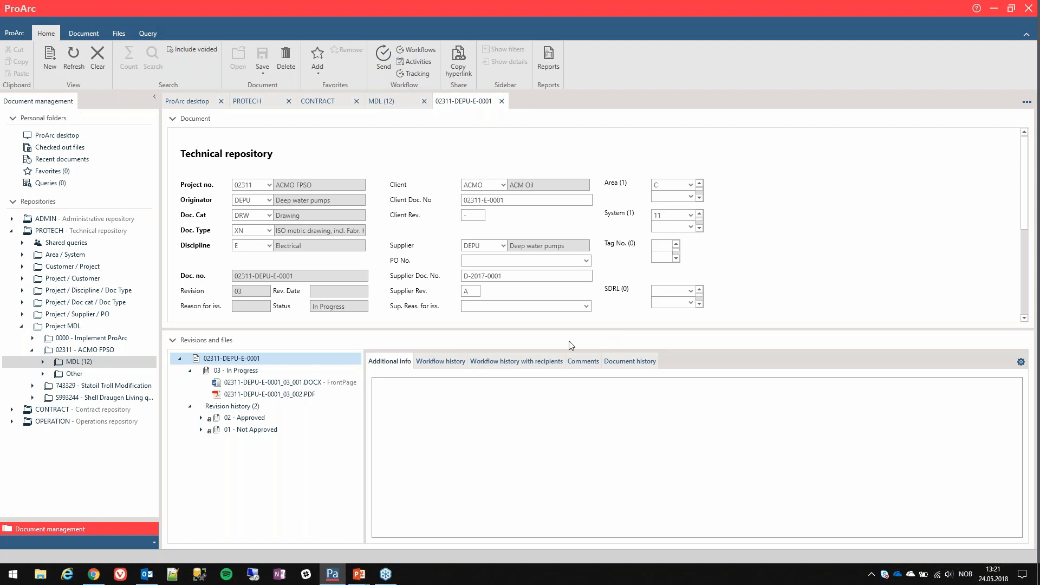
Switch to Outlook, open the Check activity from today's ProArc notification e-mail, and expand the activity's Comments section.
{"action": "left_click", "coordinate": [145, 576]}
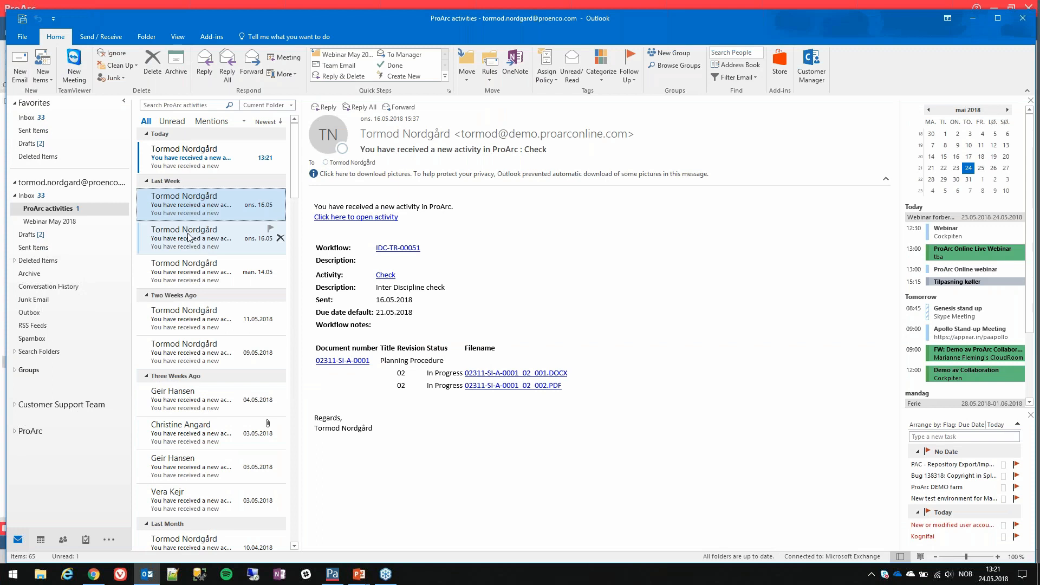
{"action": "left_click", "coordinate": [185, 161]}
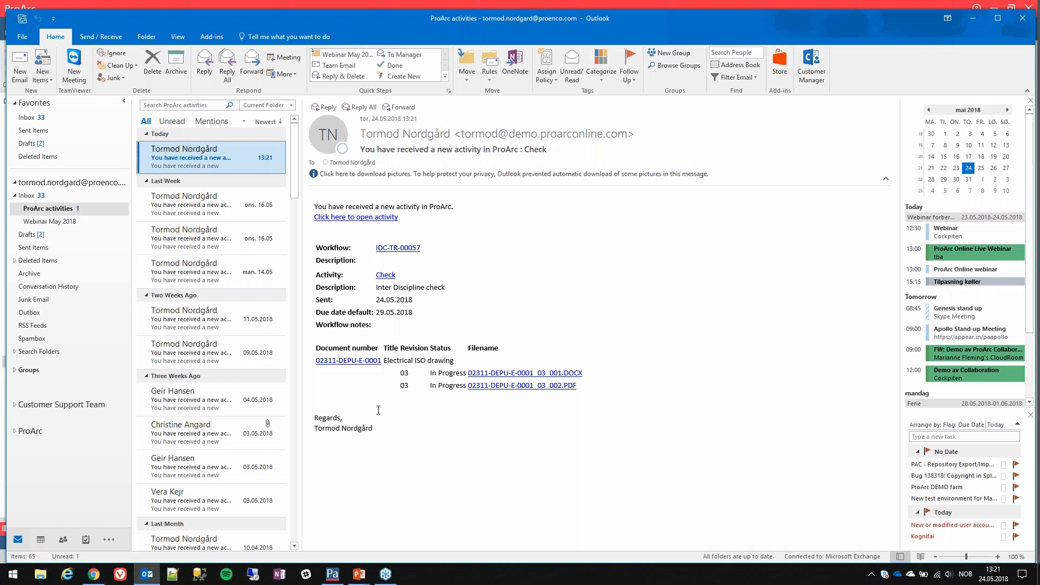
{"action": "left_click", "coordinate": [362, 218]}
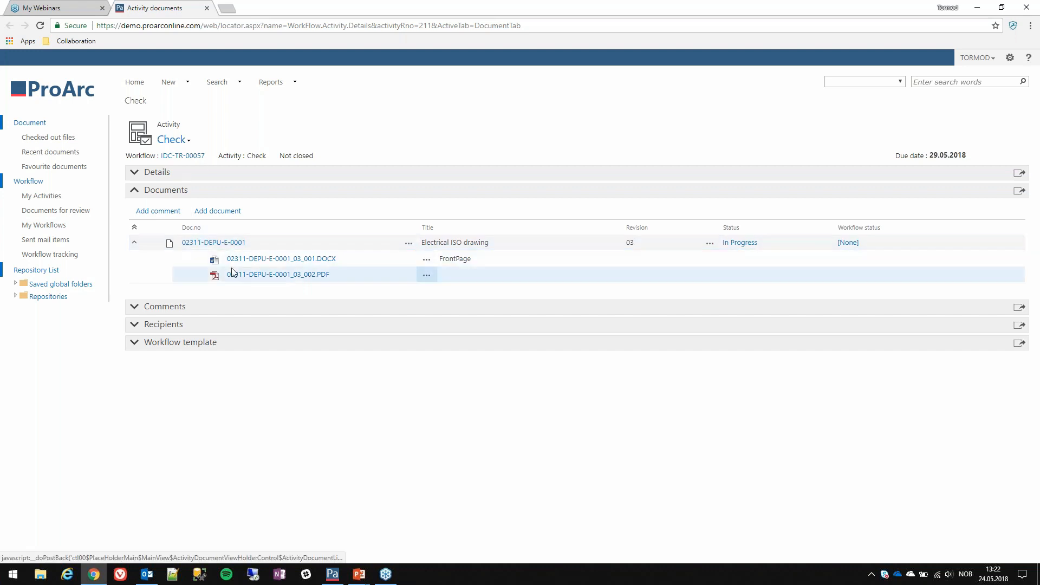
{"action": "left_click", "coordinate": [134, 307]}
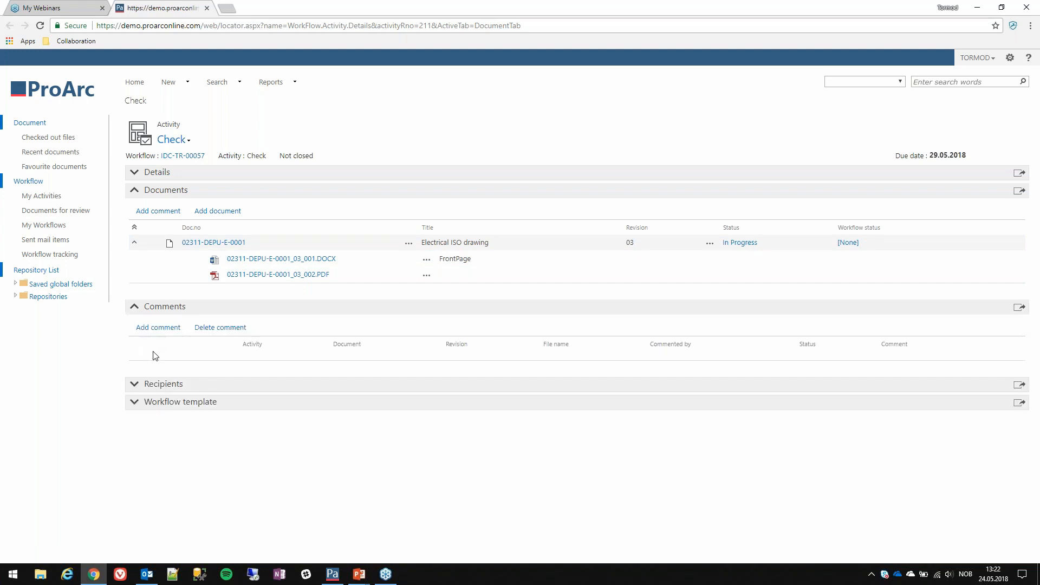
Show the activity's recipients, then add the official comment "This is ok." to document 02311-DEPU-E-0001.
{"action": "left_click", "coordinate": [135, 385]}
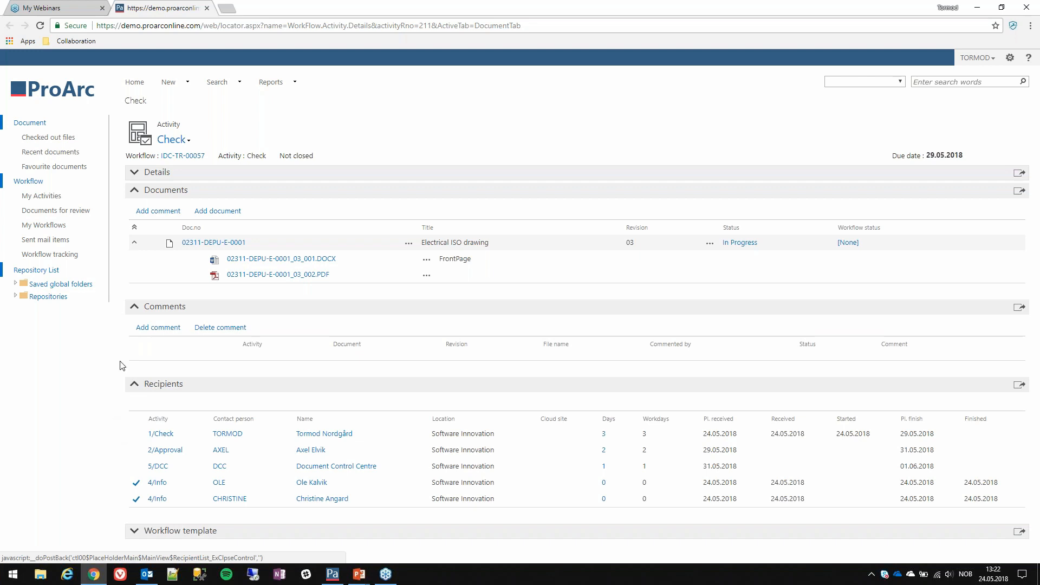
{"action": "left_click", "coordinate": [147, 244]}
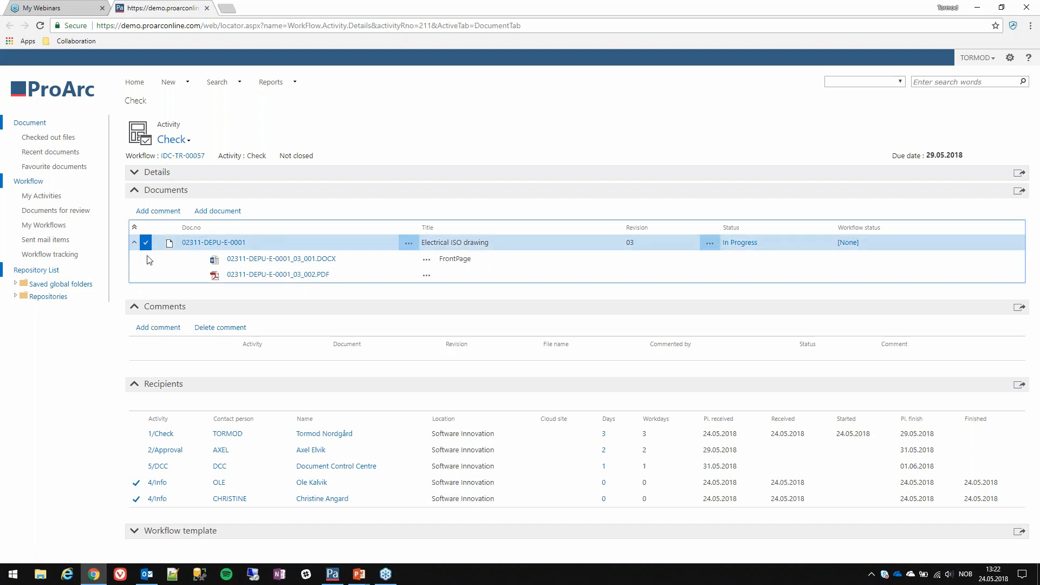
{"action": "left_click", "coordinate": [158, 213]}
{"action": "left_click", "coordinate": [567, 183]}
{"action": "type", "text": "This is ok."}
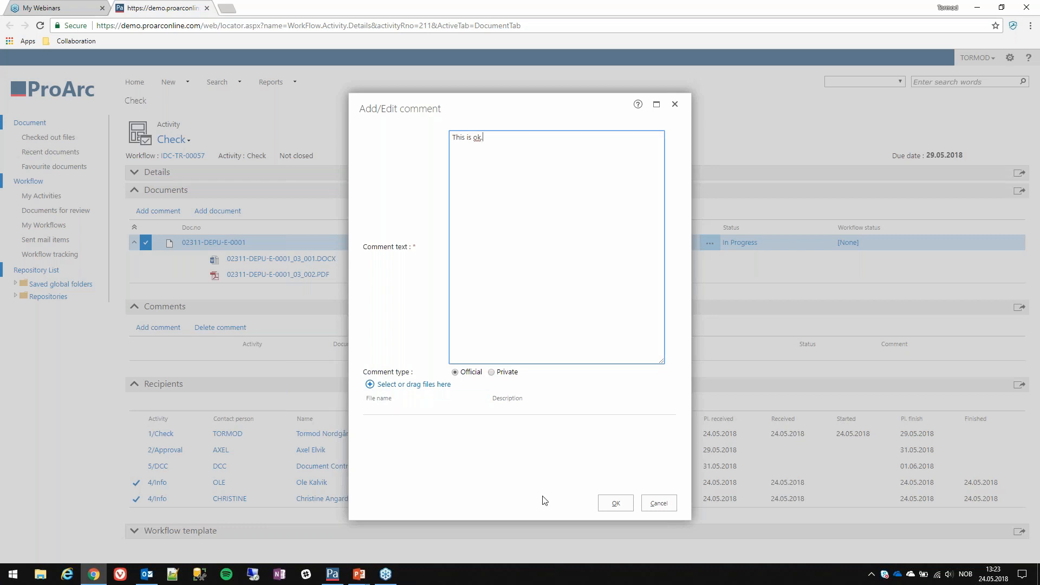
{"action": "left_click", "coordinate": [615, 504]}
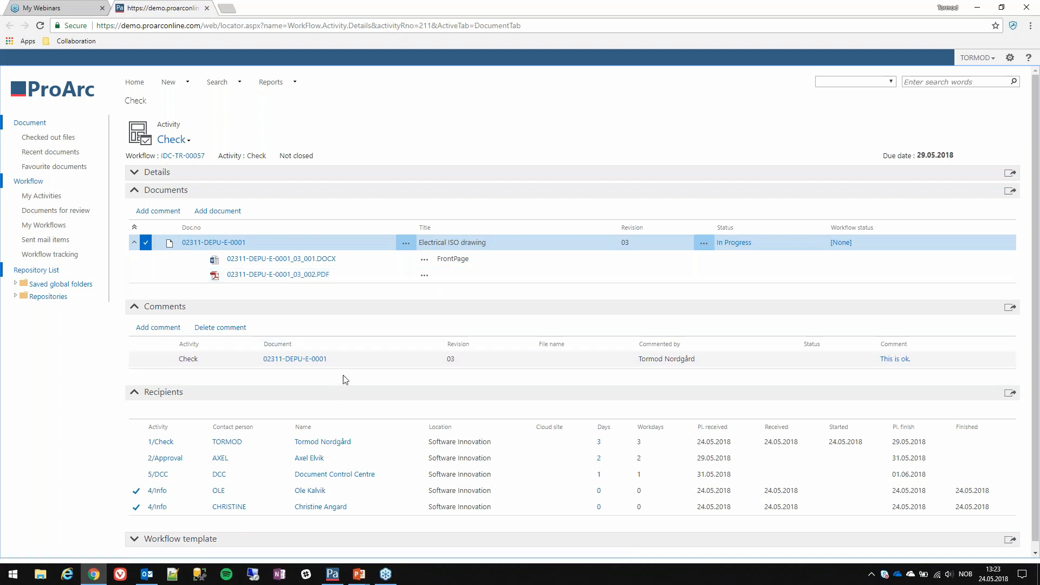
Close the current Check activity, keeping Normal priority and the listed recipients.
{"action": "left_click", "coordinate": [182, 142]}
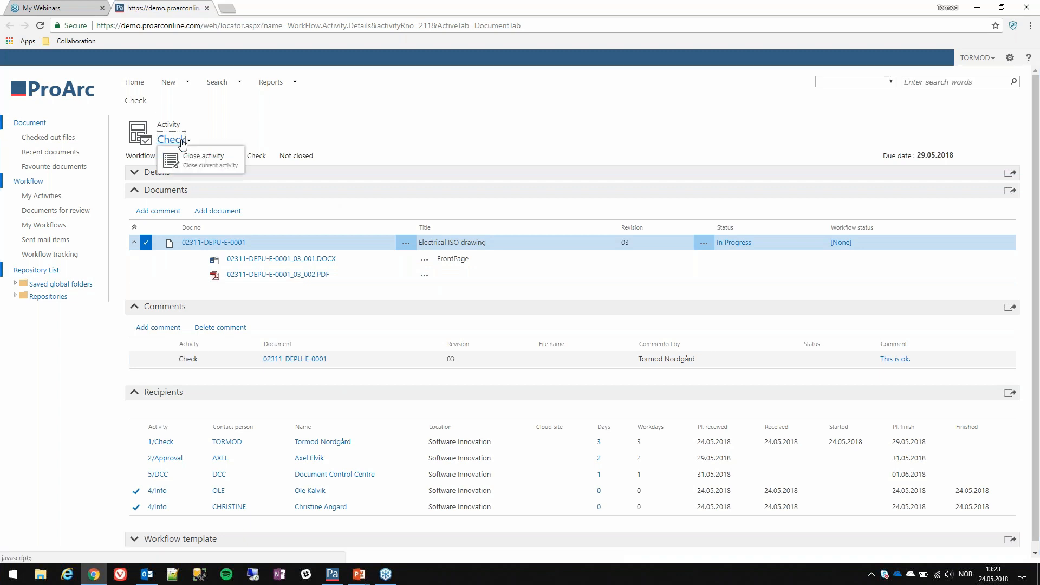
{"action": "left_click", "coordinate": [194, 160]}
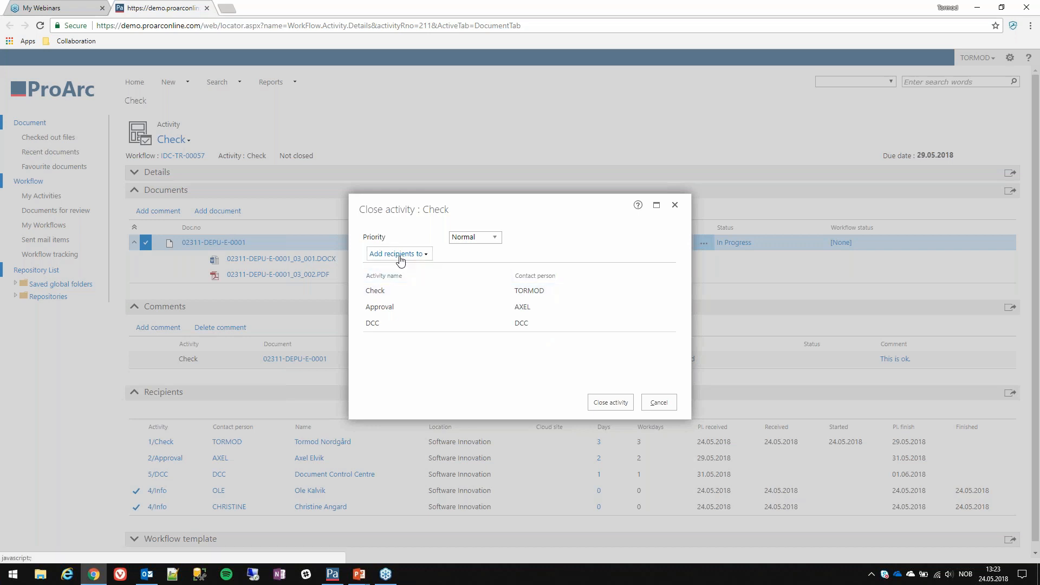
{"action": "left_click", "coordinate": [607, 403]}
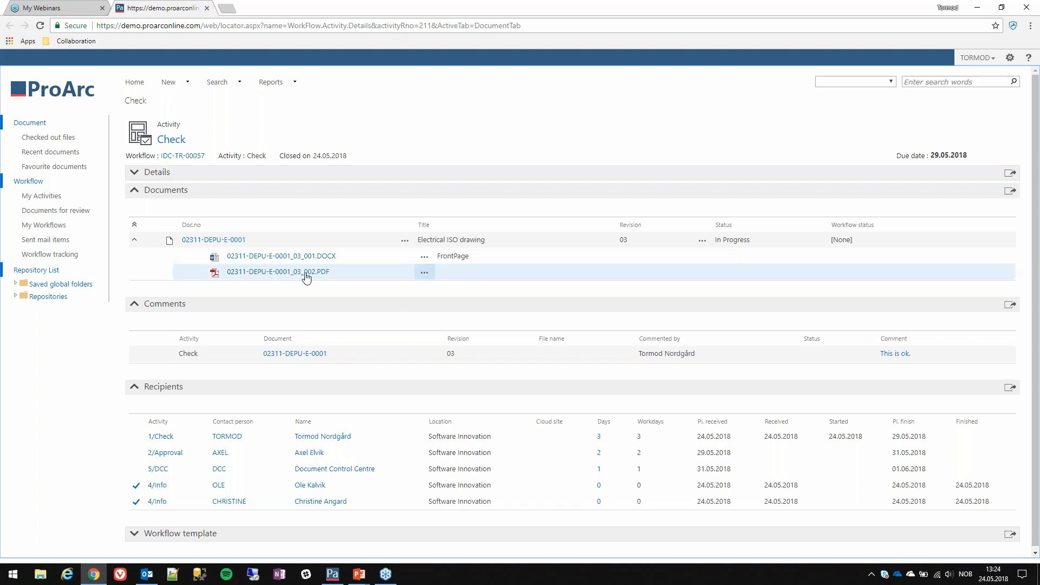
Show the list of my open activities and look through the other available activity views without switching.
{"action": "left_click", "coordinate": [52, 202]}
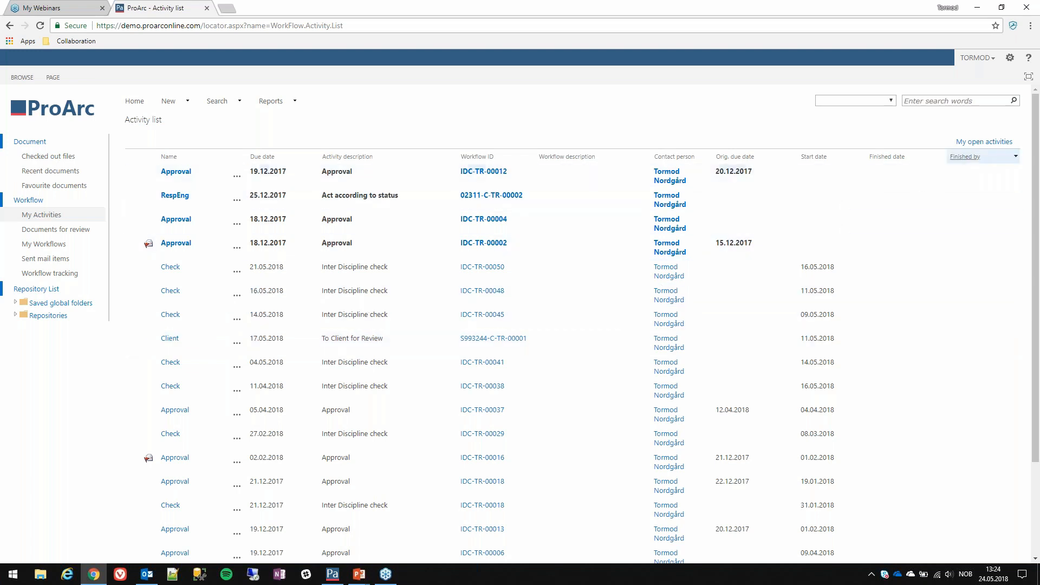
{"action": "left_click", "coordinate": [995, 143]}
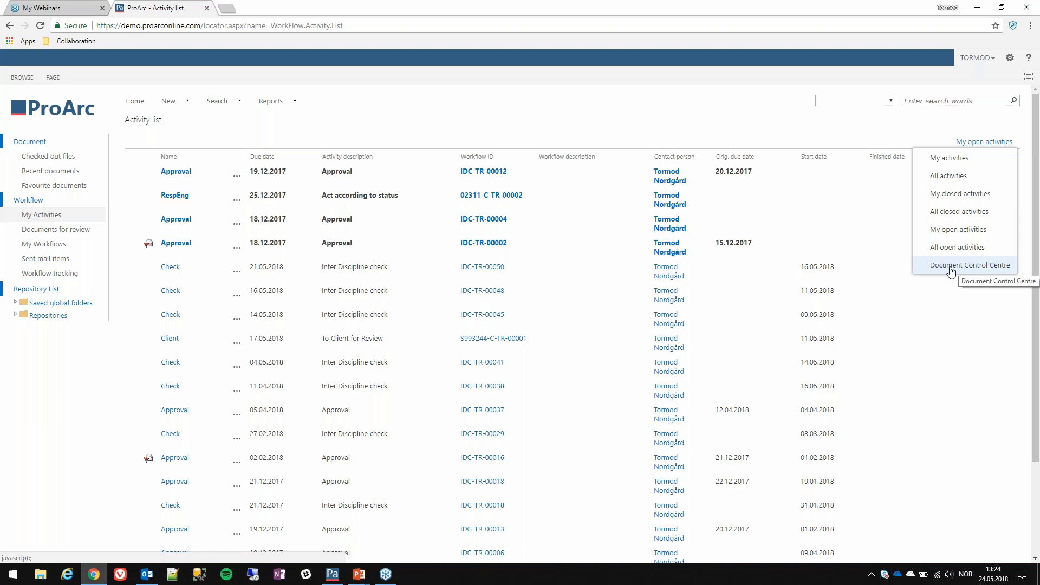
{"action": "left_click", "coordinate": [304, 123]}
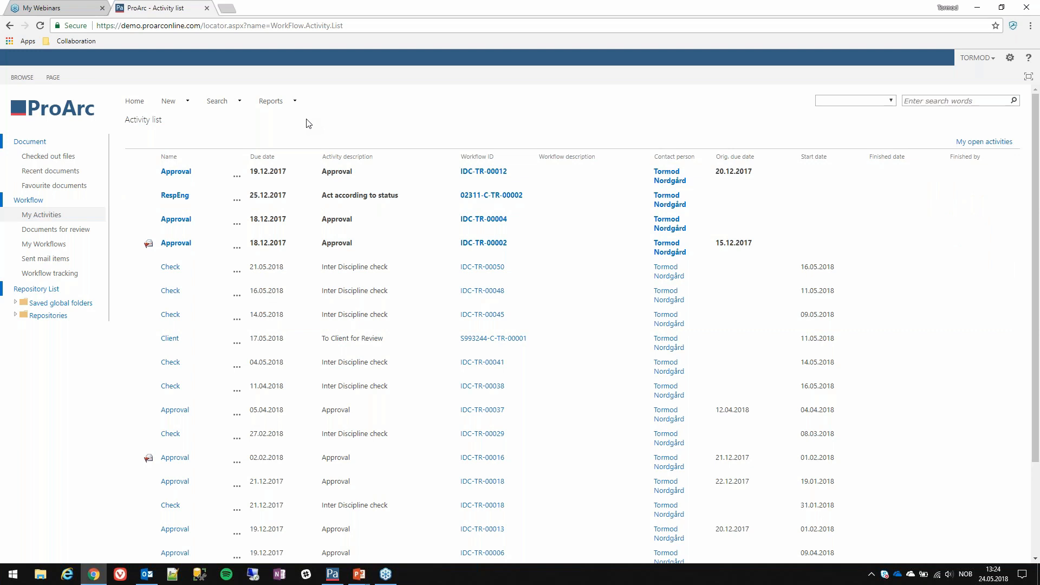
Switch back to the ProArc desktop client, run PROTECH's shared query "Lookahead to client (14 days)" and check the document number column's grouping and filter options.
{"action": "left_click", "coordinate": [978, 9]}
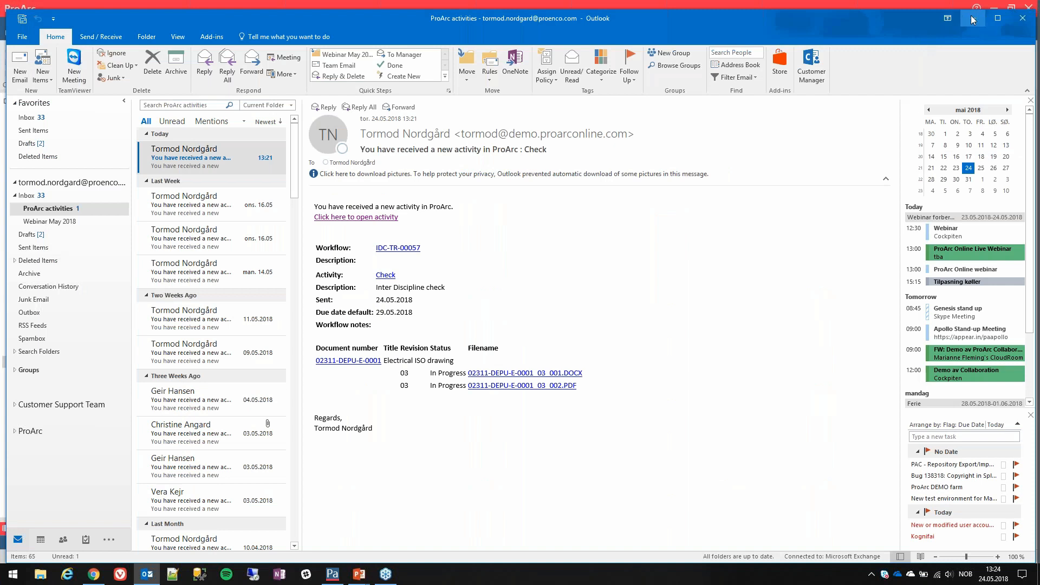
{"action": "left_click", "coordinate": [973, 19]}
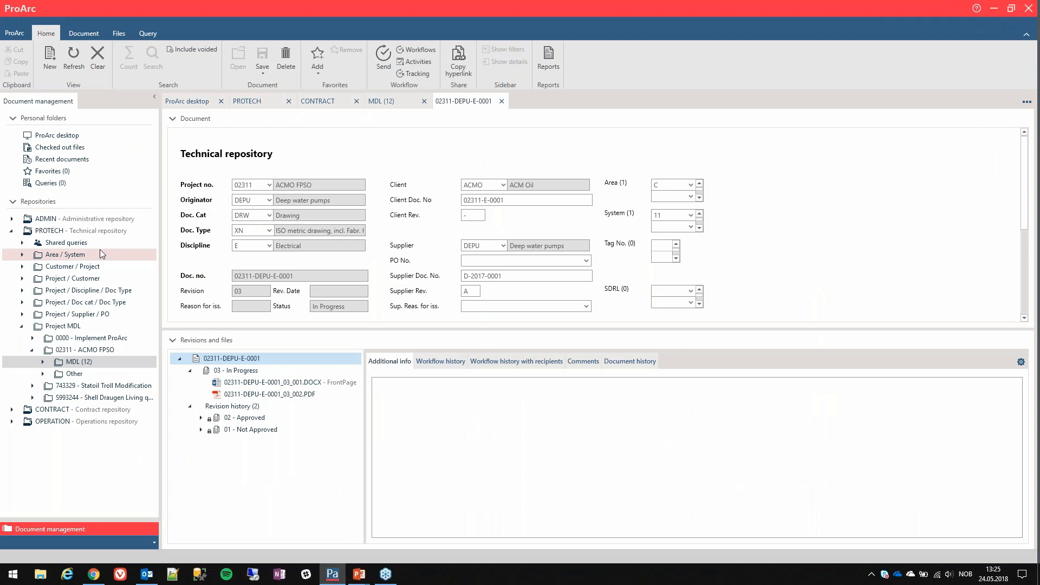
{"action": "left_click", "coordinate": [22, 243]}
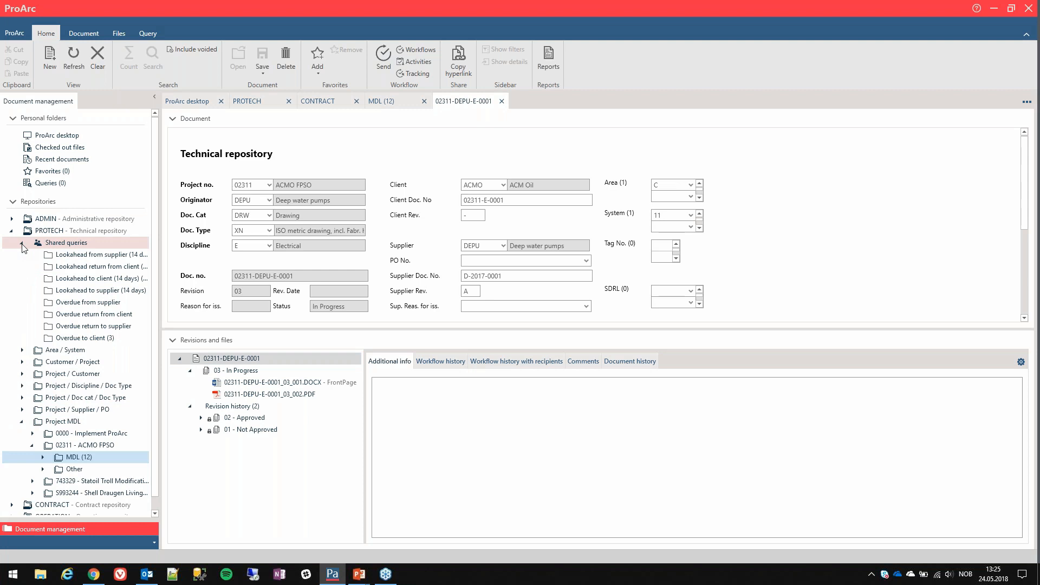
{"action": "left_click", "coordinate": [76, 280]}
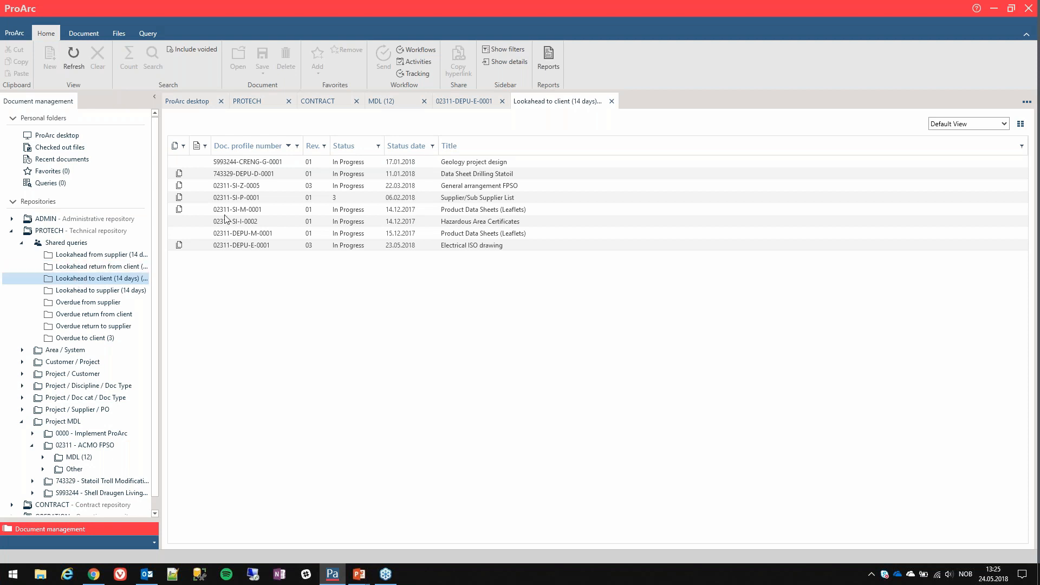
{"action": "left_click", "coordinate": [298, 147]}
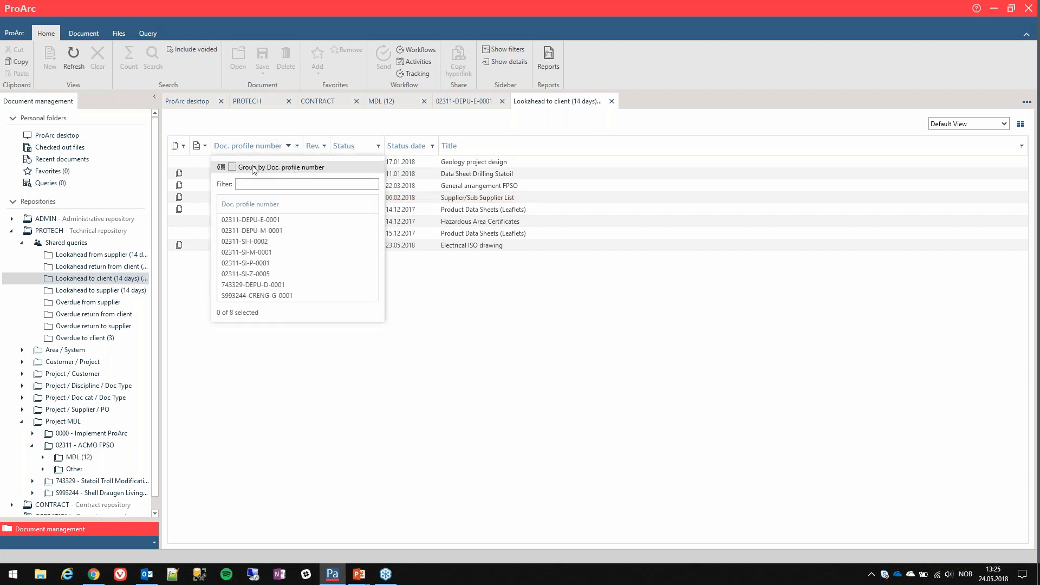
{"action": "left_click", "coordinate": [296, 147]}
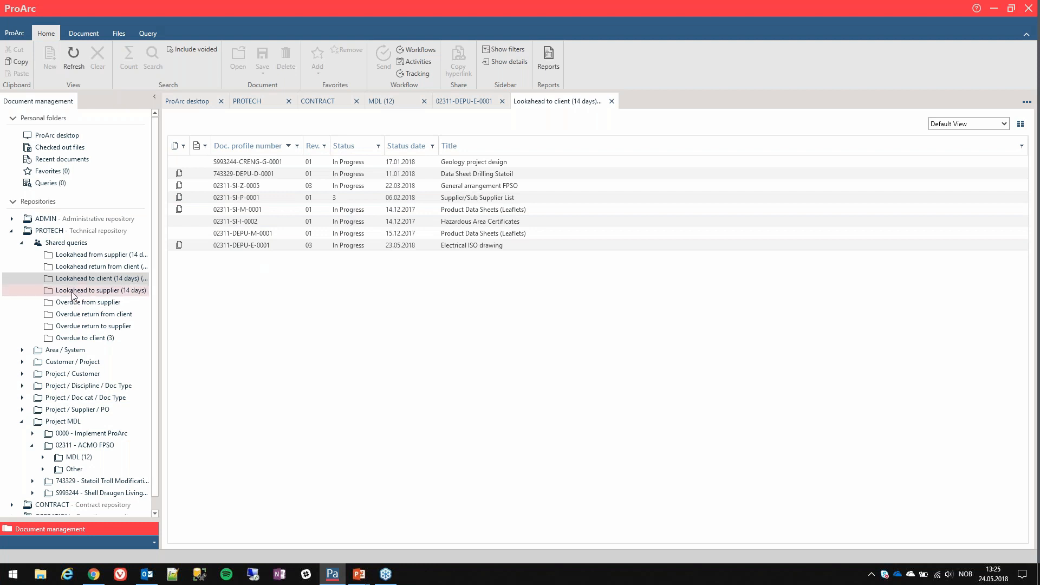
Run the shared queries "Lookahead from supplier (14 days)" and "Overdue to client" to review their documents.
{"action": "left_click", "coordinate": [73, 257]}
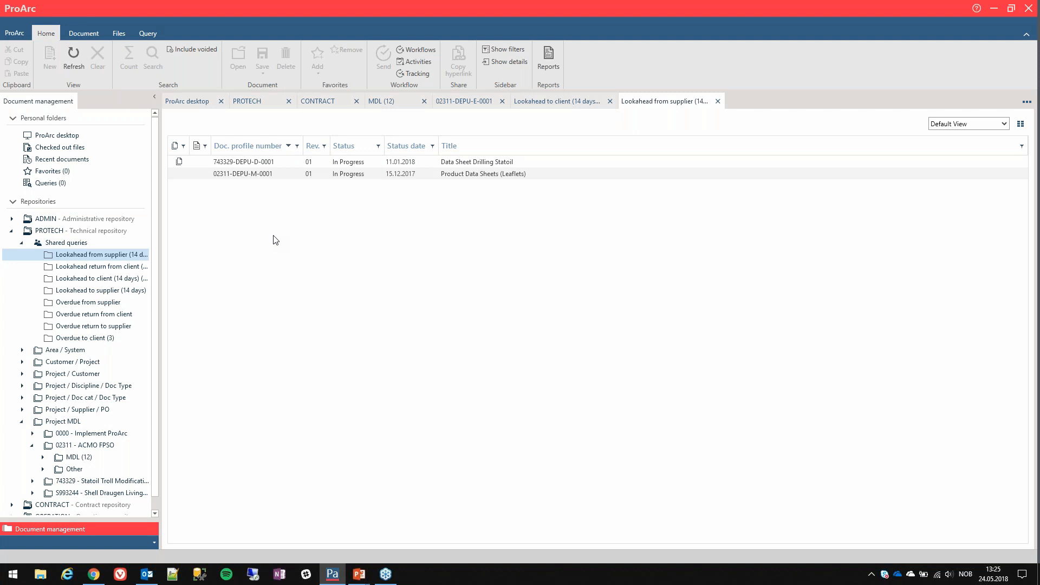
{"action": "left_click", "coordinate": [90, 338]}
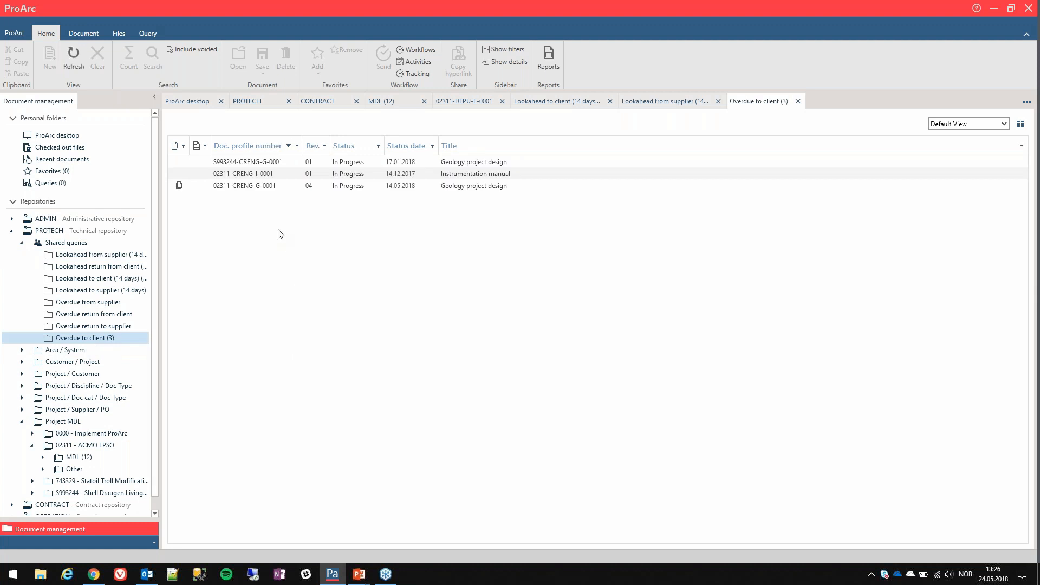